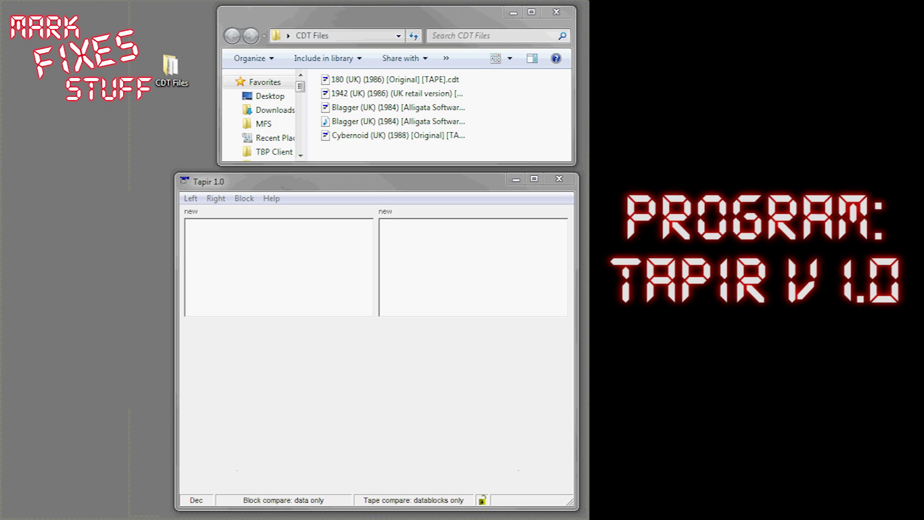
click(191, 199)
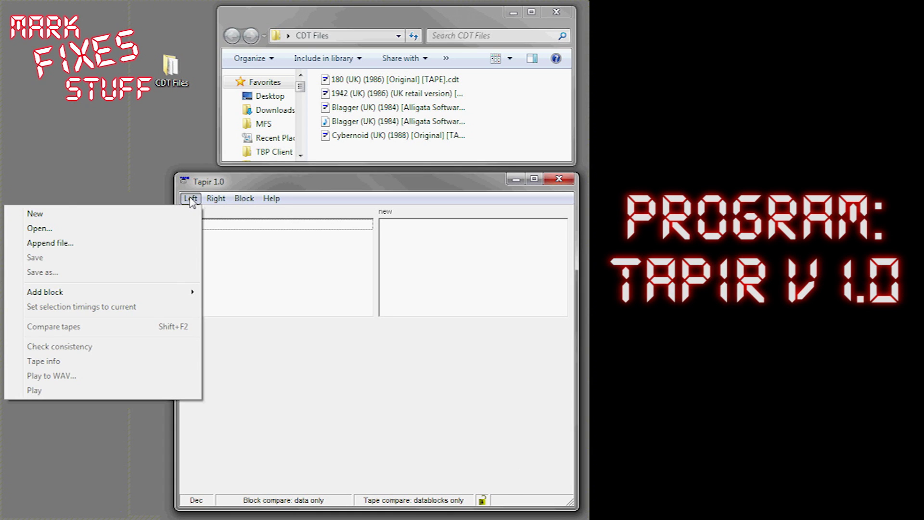
mouse_move(216, 200)
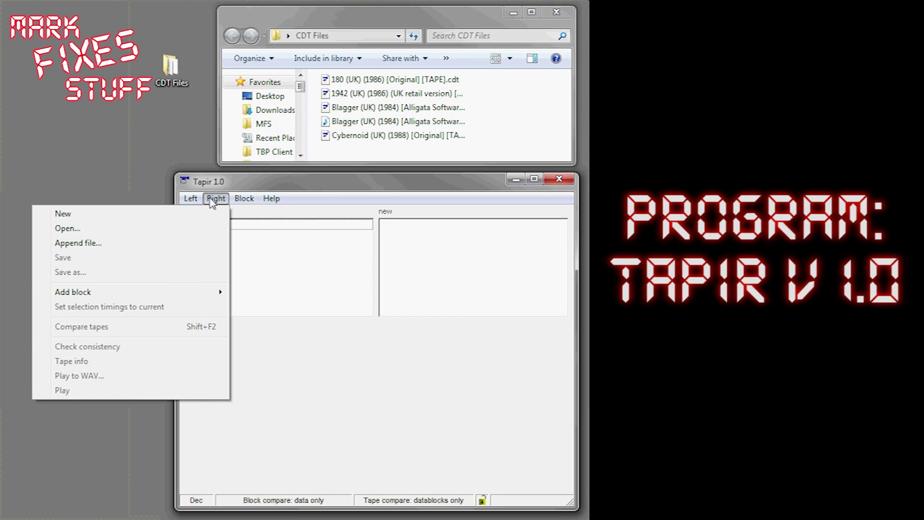
click(214, 199)
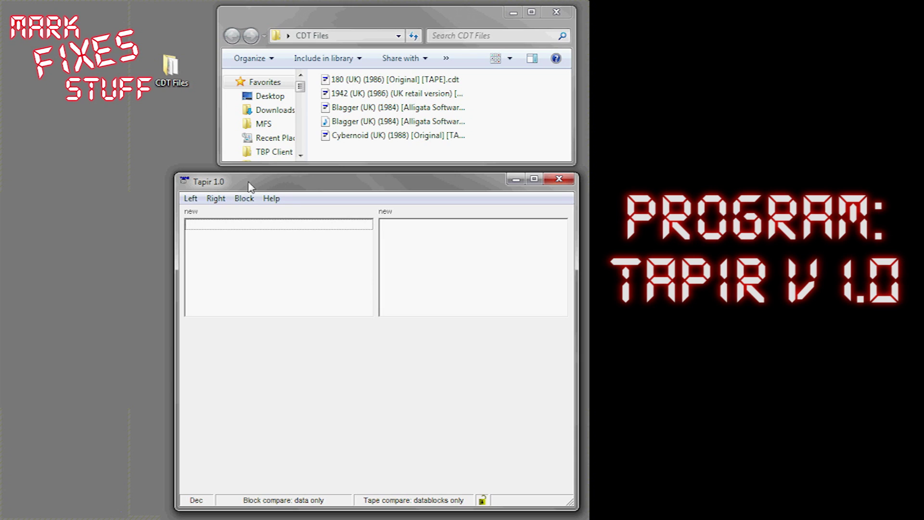
- Check which file types are offered when opening a tape on the left side, and cancel without opening a file
click(191, 199)
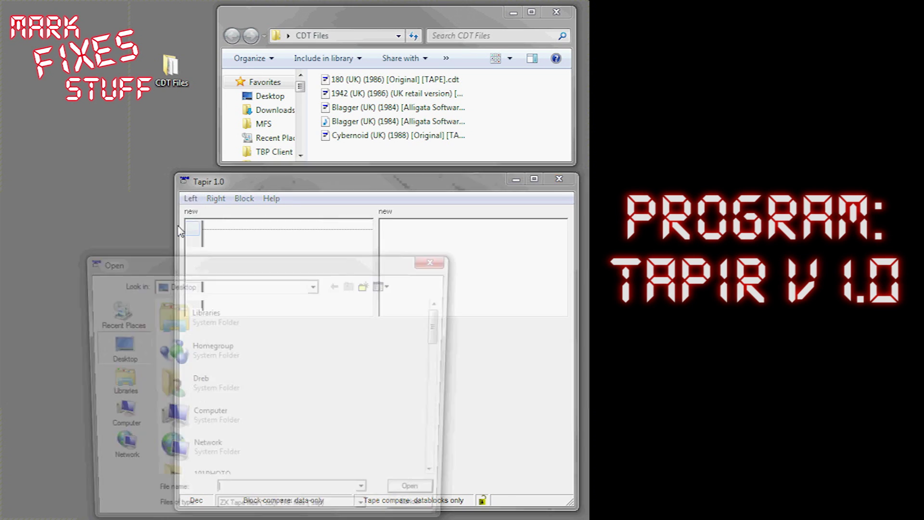
click(181, 230)
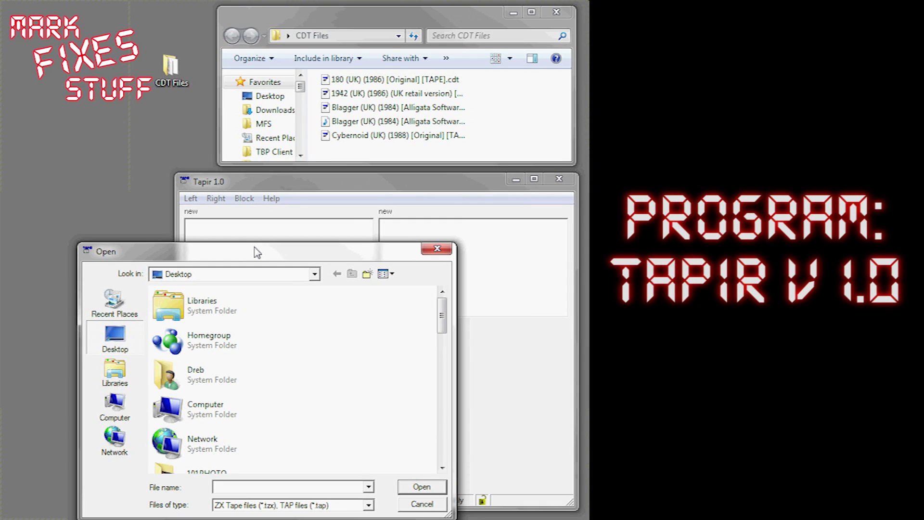
drag(257, 252, 259, 173)
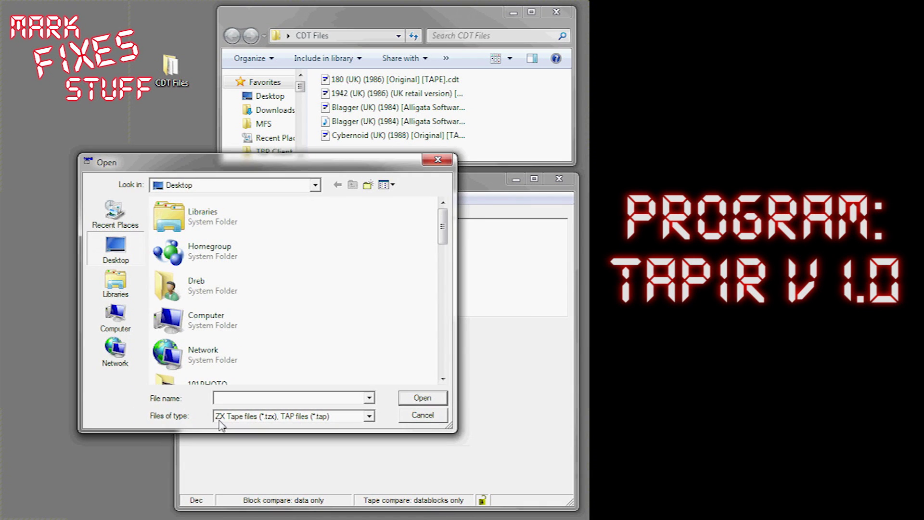
click(286, 420)
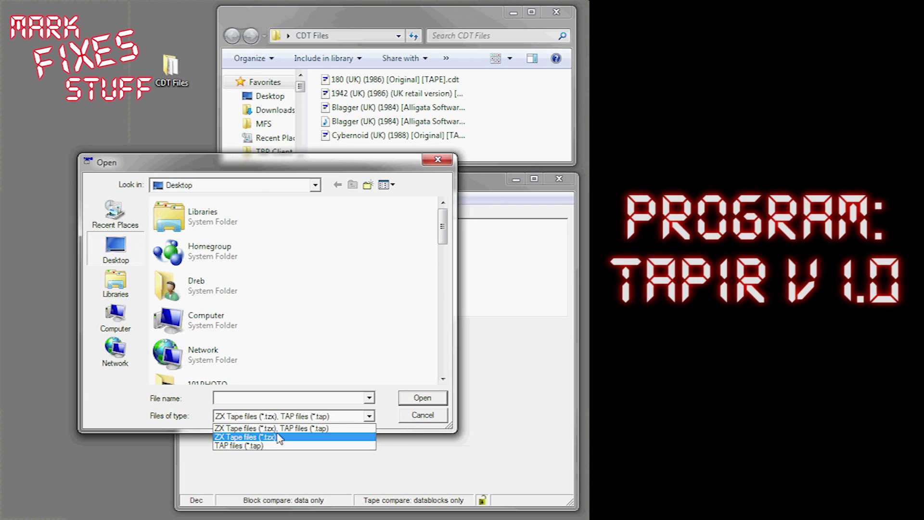
click(425, 418)
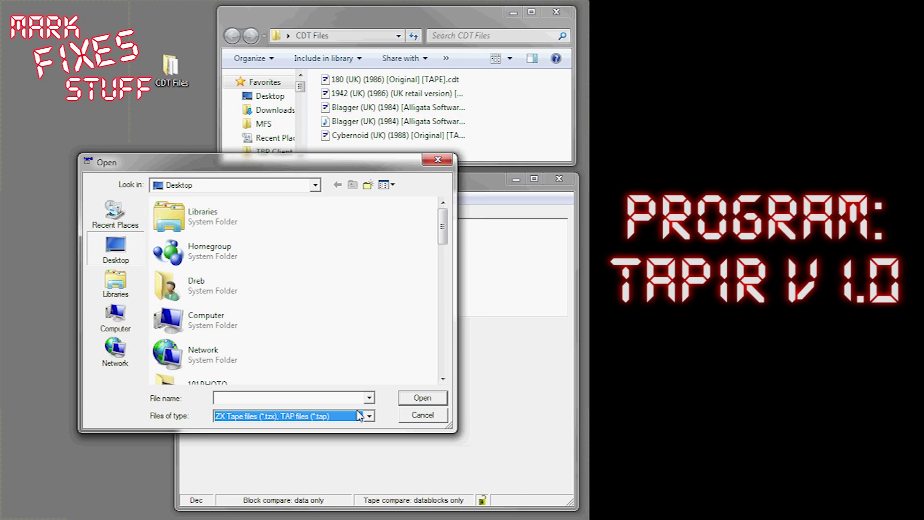
click(421, 417)
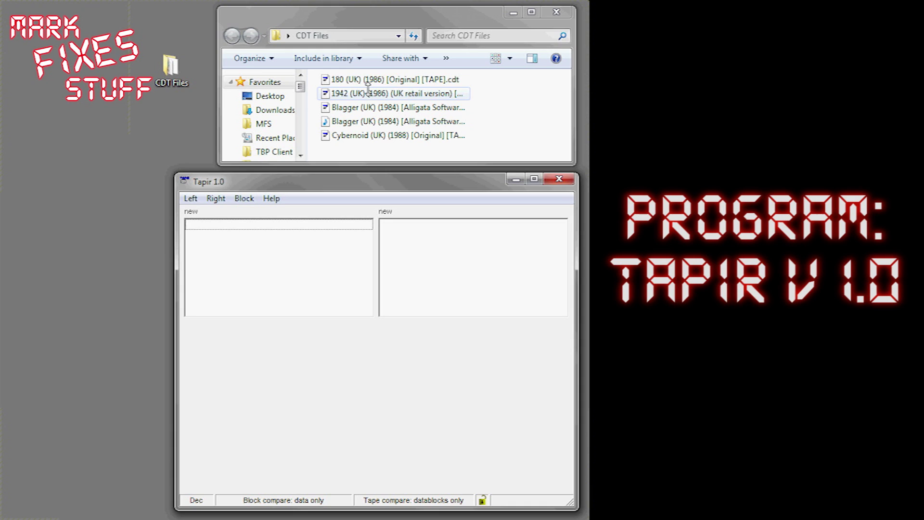
- Load 180 (UK) (1986) [Original] [TAPE].cdt from the CDT Files folder into the left tape list and view its tape info
click(413, 79)
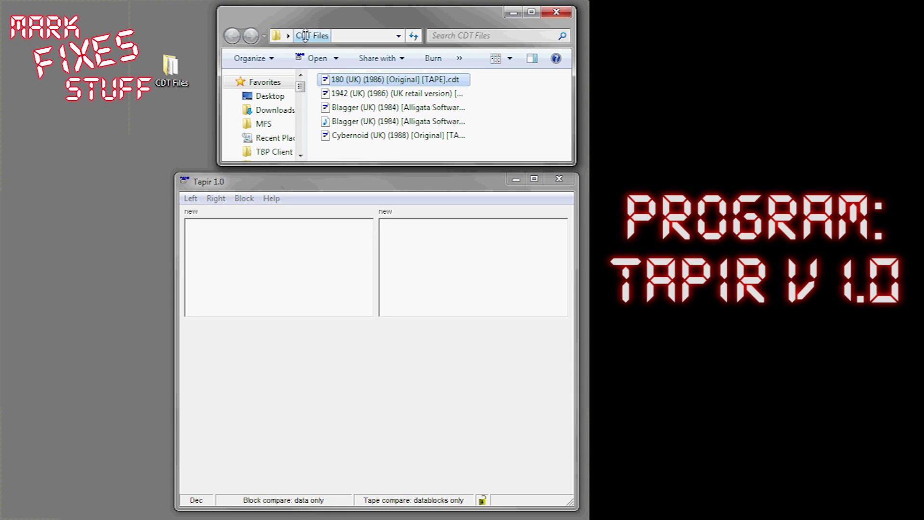
drag(331, 72, 290, 258)
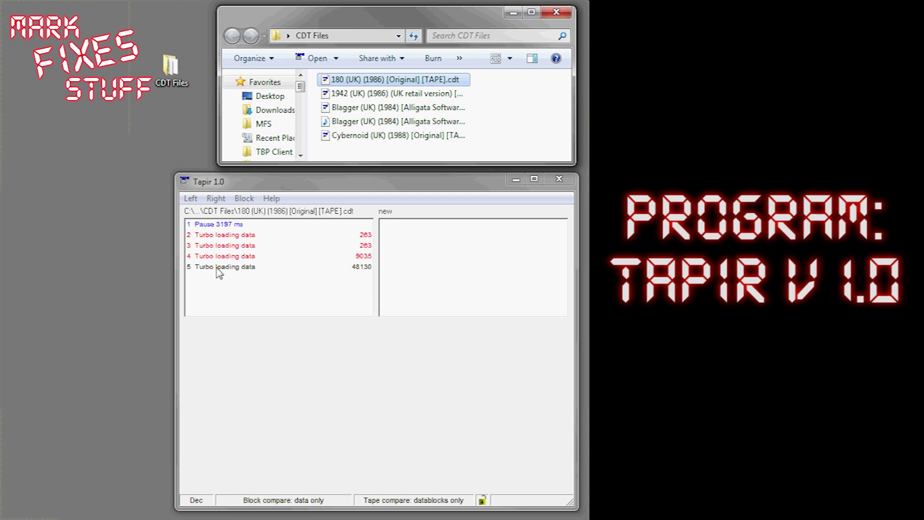
click(191, 198)
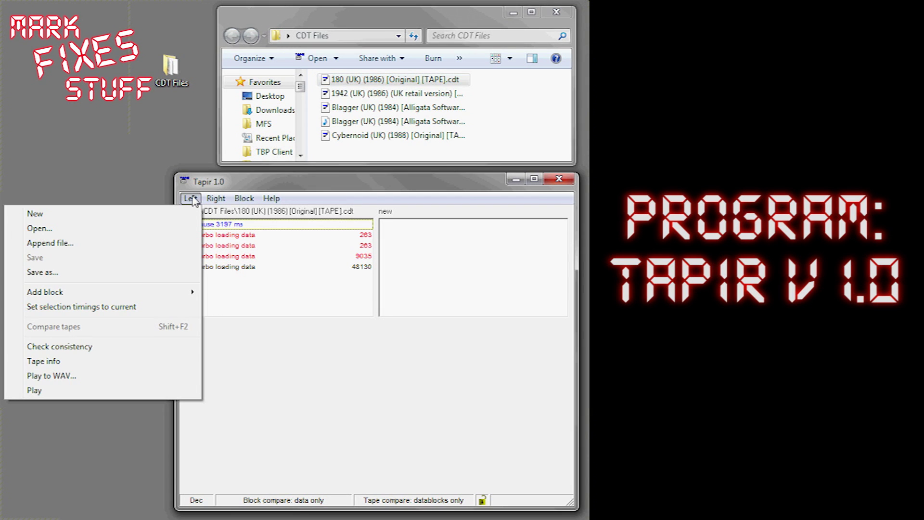
click(148, 361)
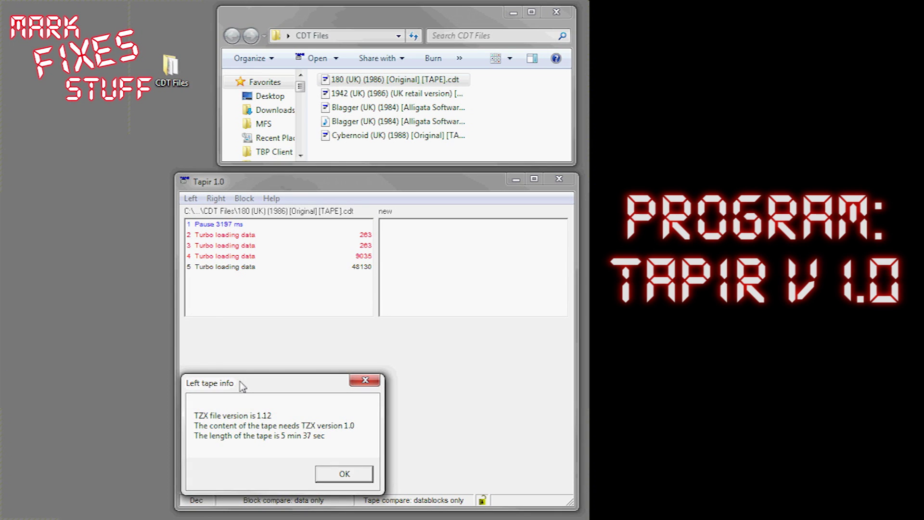
drag(239, 382, 258, 335)
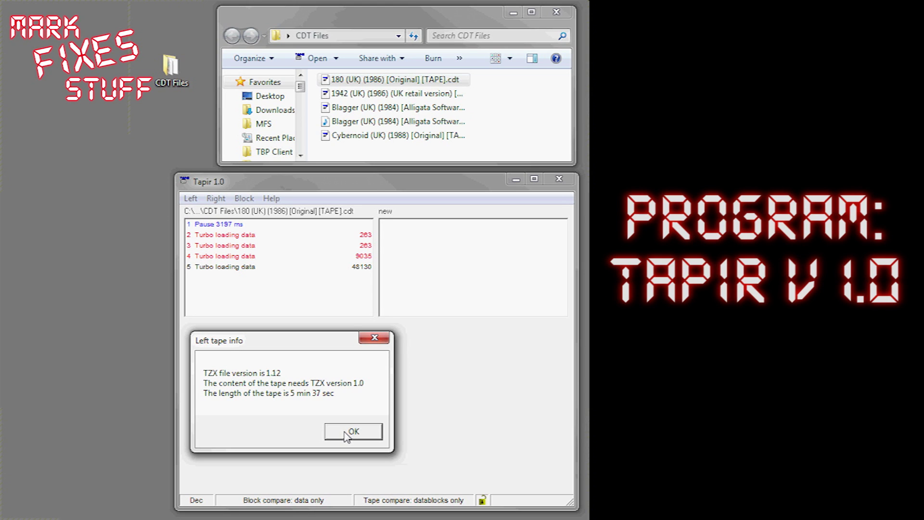
click(374, 338)
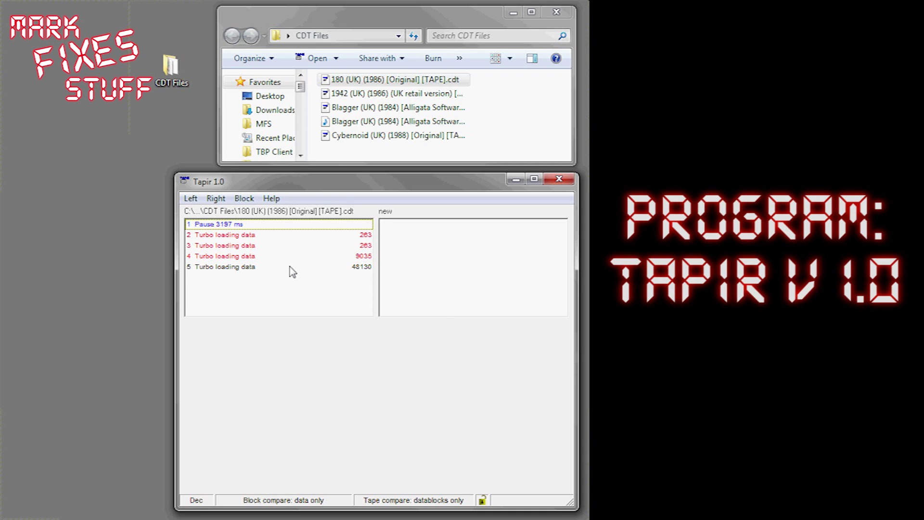
- Inspect the third block of the 180 tape and the available block operations
click(245, 248)
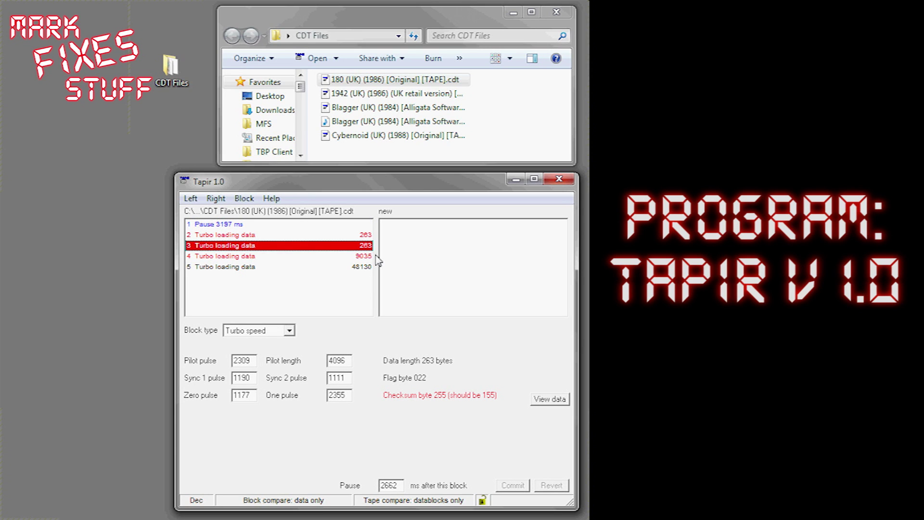
click(243, 200)
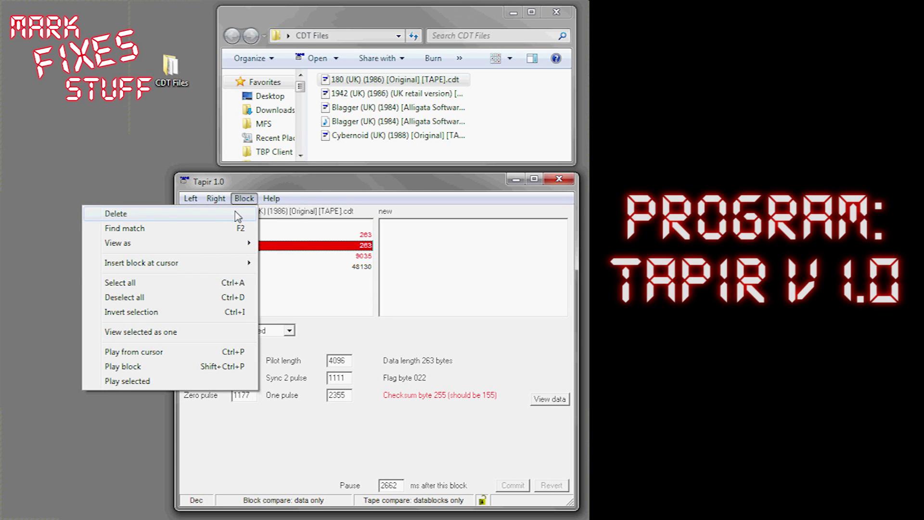
mouse_move(237, 268)
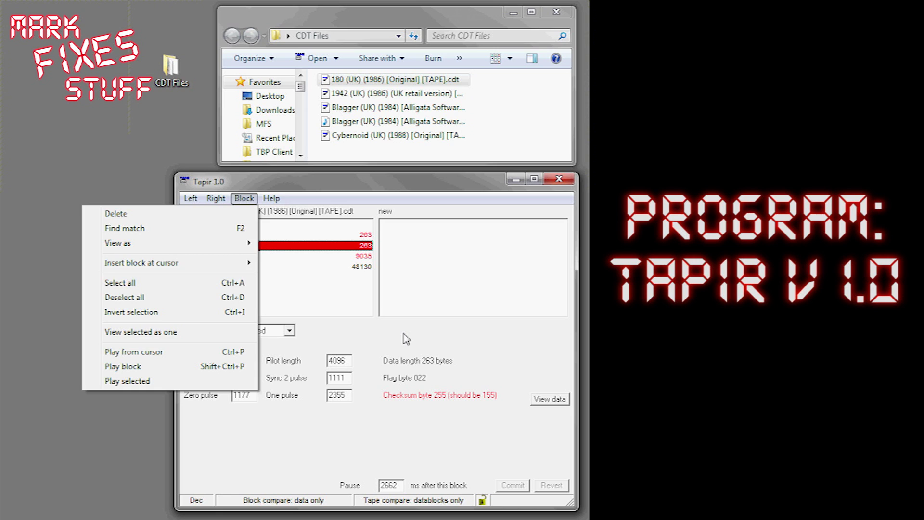
click(335, 330)
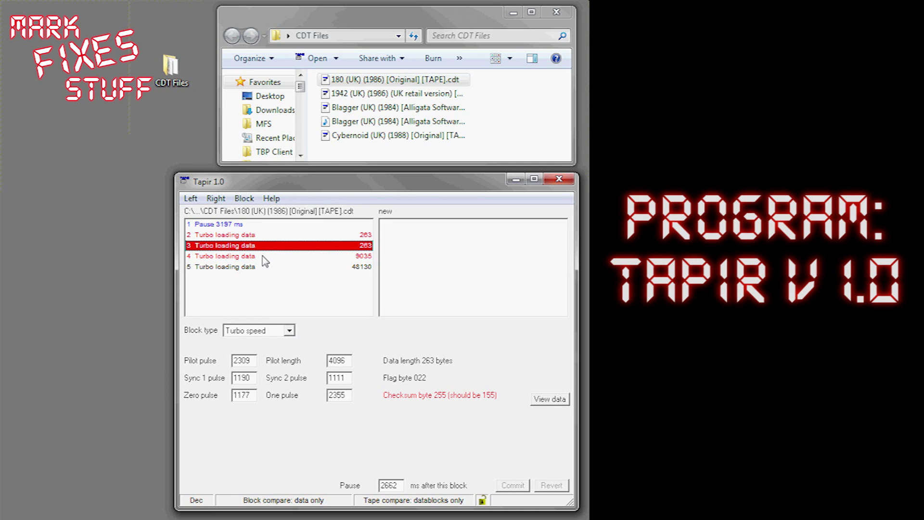
- Play the 180 tape loaded on the left side
click(191, 198)
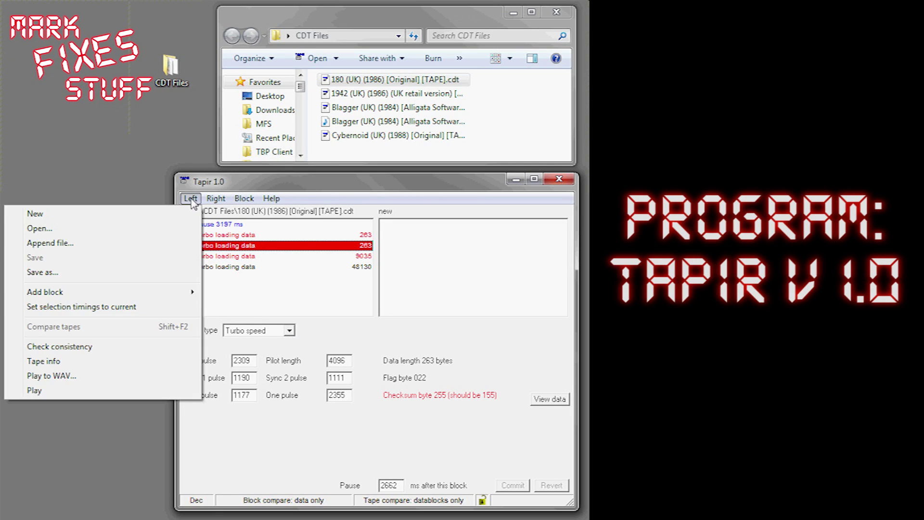
click(158, 393)
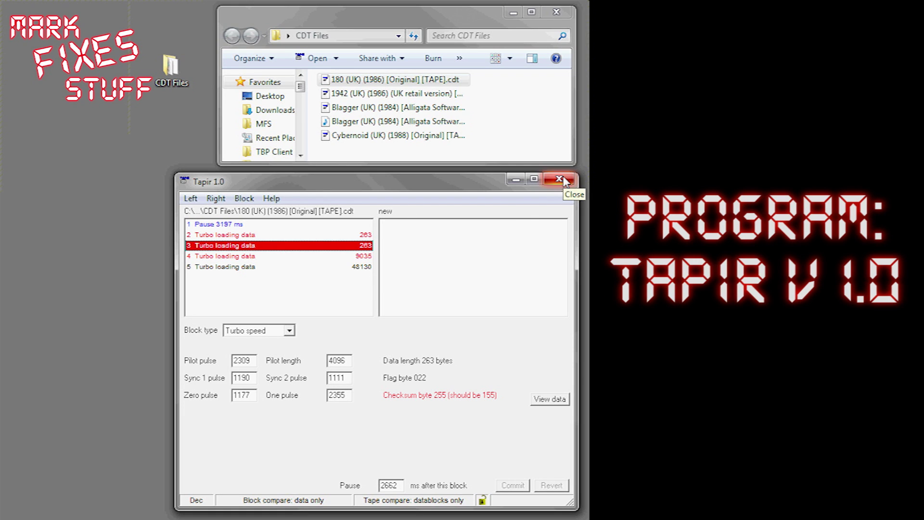
- Start opening another tape on the left side, filter the file list with *.cdt, and browse to the CDT Files folder
click(190, 199)
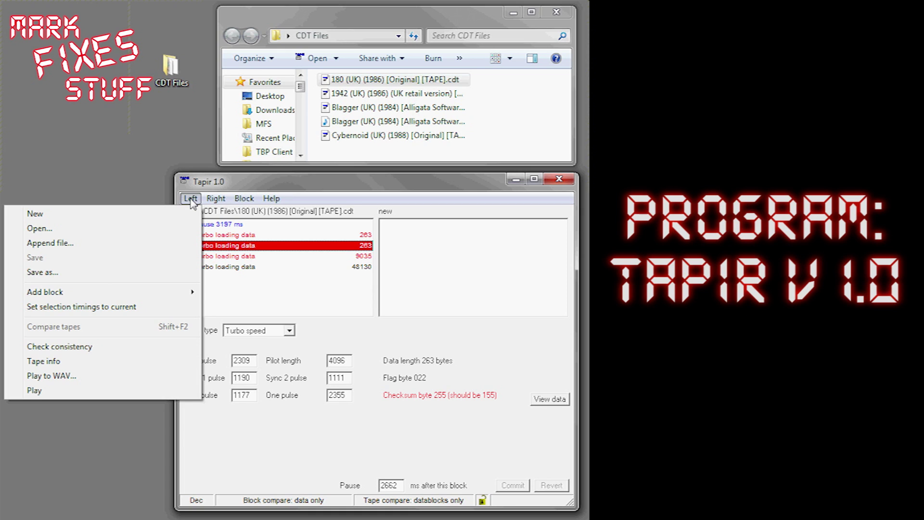
click(174, 233)
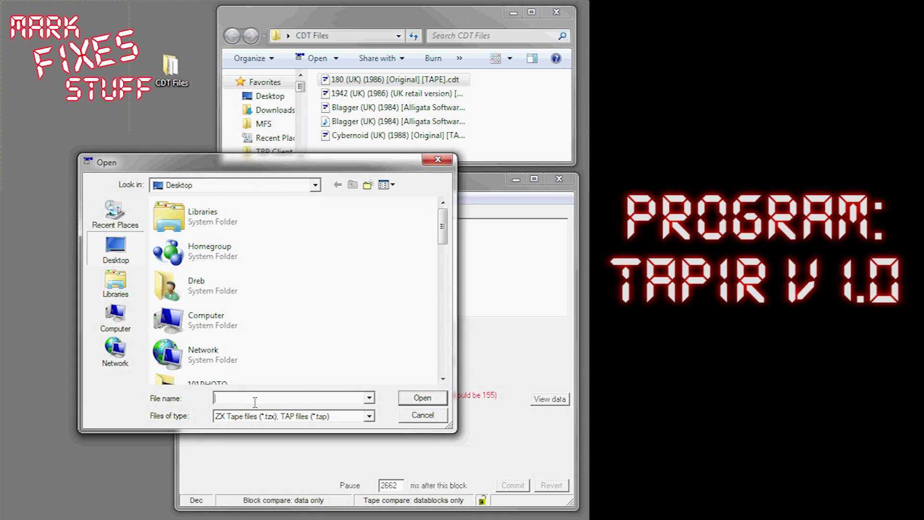
text(*.cdt)
key(Return)
drag(442, 235, 431, 305)
double_click(237, 291)
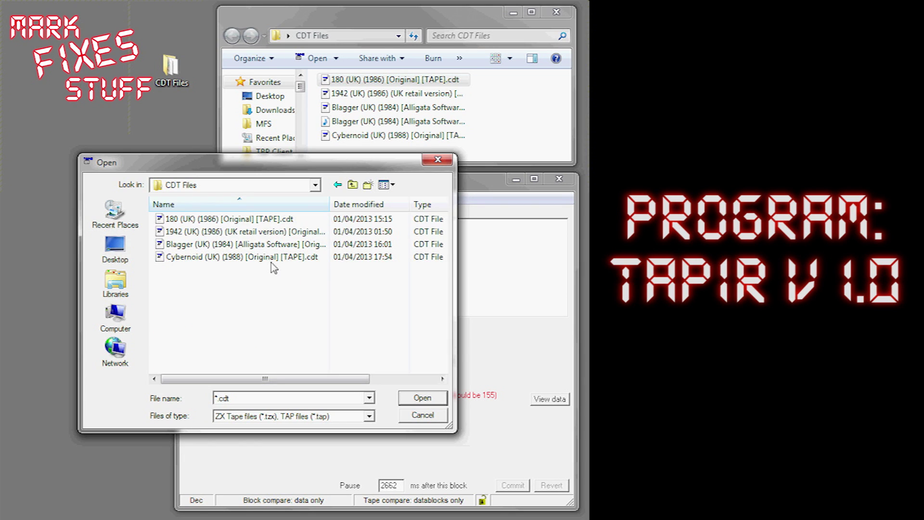
- Widen the file name column and open Cybernoid (UK) (1988) [Original] [TAPE].cdt as the left tape
click(240, 219)
click(237, 232)
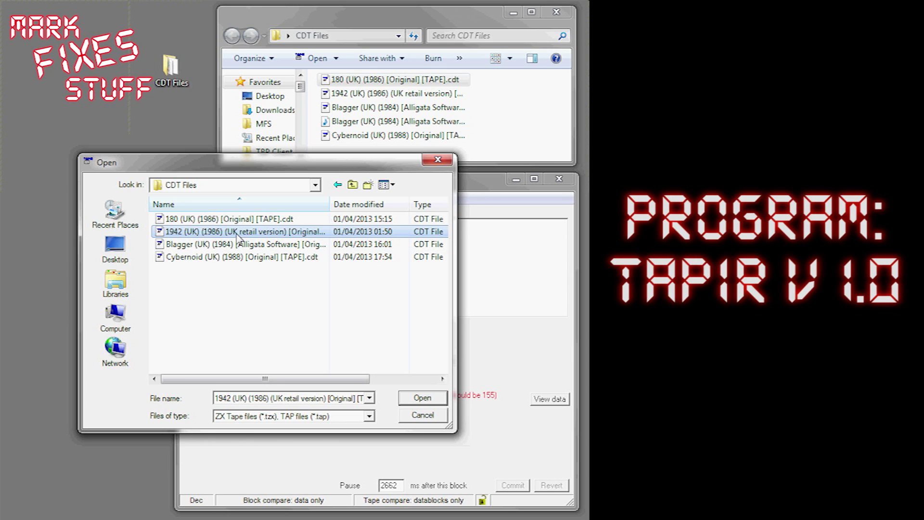
click(241, 244)
click(269, 256)
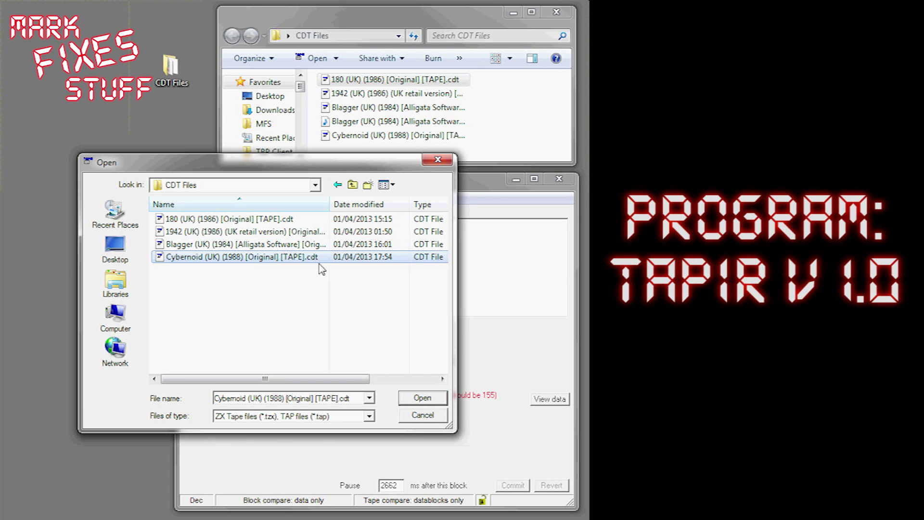
drag(336, 208, 396, 217)
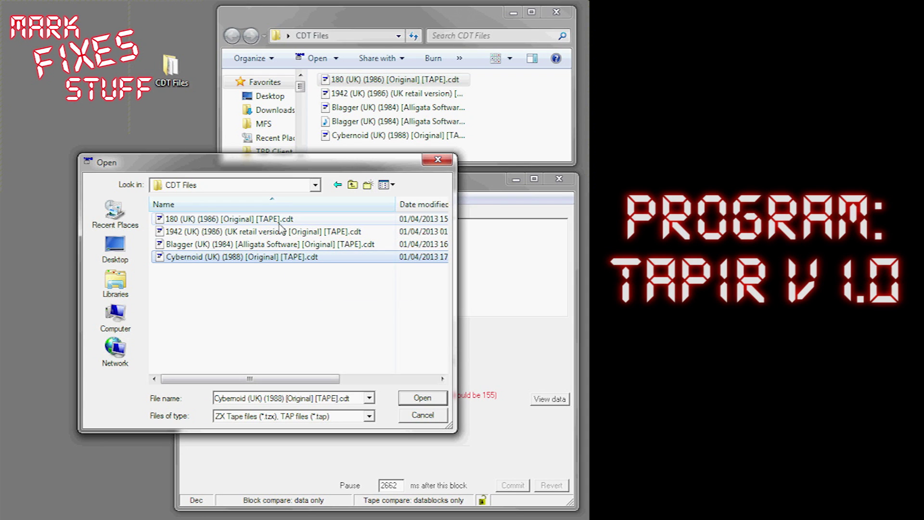
click(423, 399)
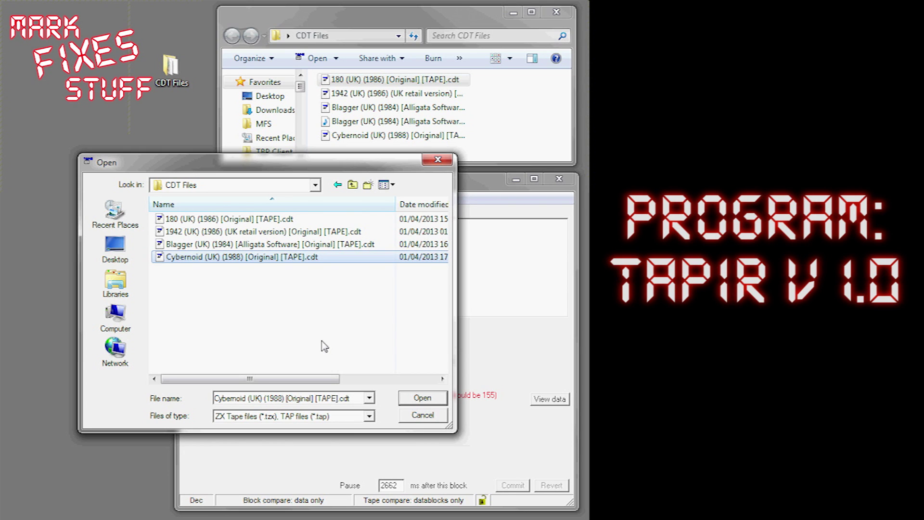
click(432, 401)
- Look through the Cybernoid tape's blocks one by one, from the initial pause to the last turbo loading data block
click(230, 226)
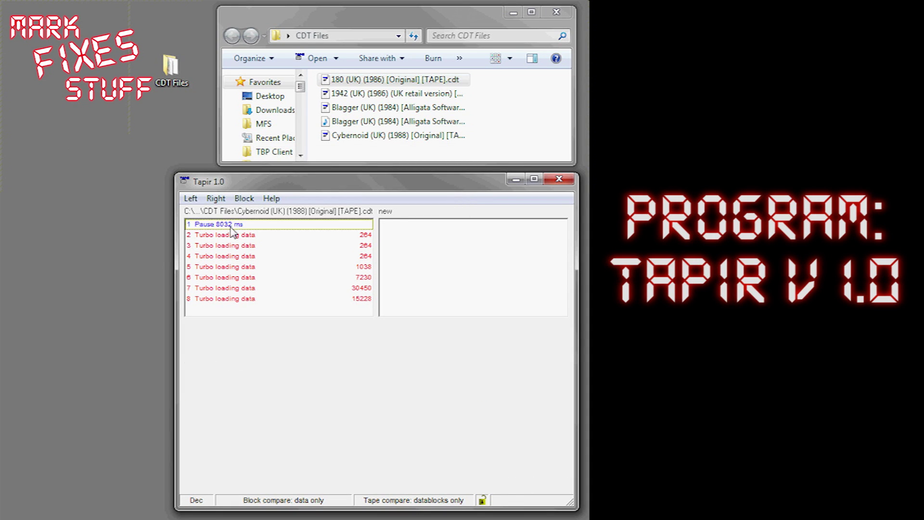
click(234, 234)
click(236, 245)
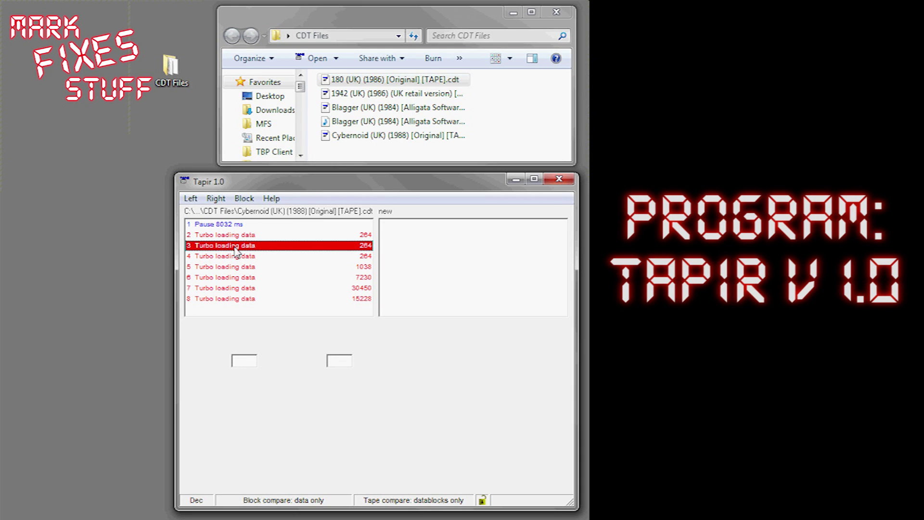
click(237, 256)
click(236, 266)
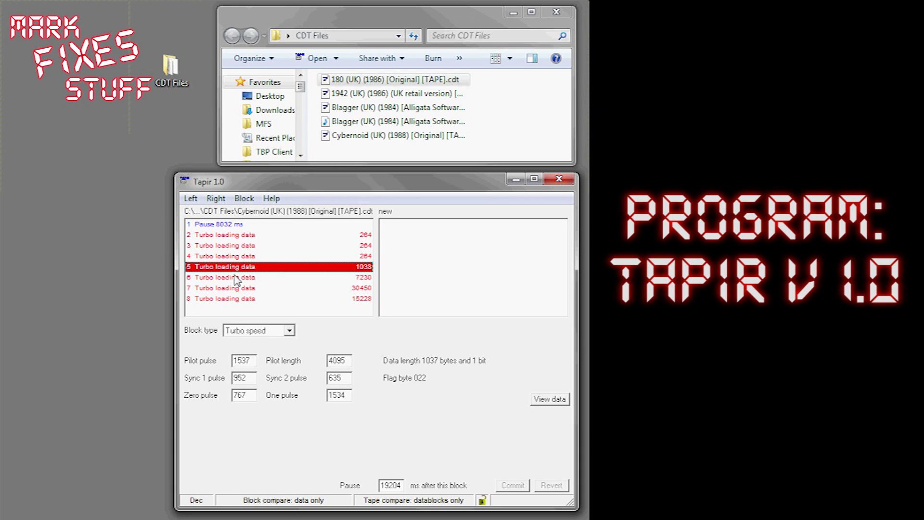
click(235, 288)
click(234, 298)
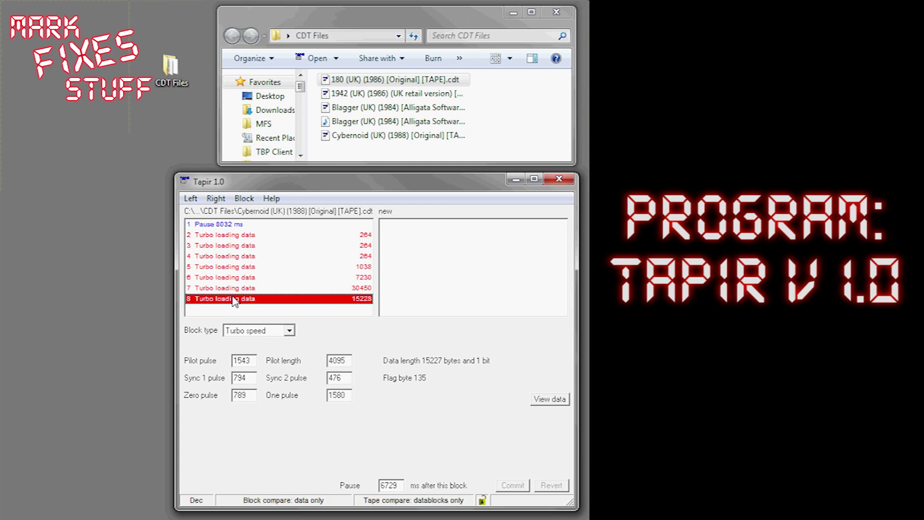
- Play the Cybernoid tape loaded on the left side
click(191, 199)
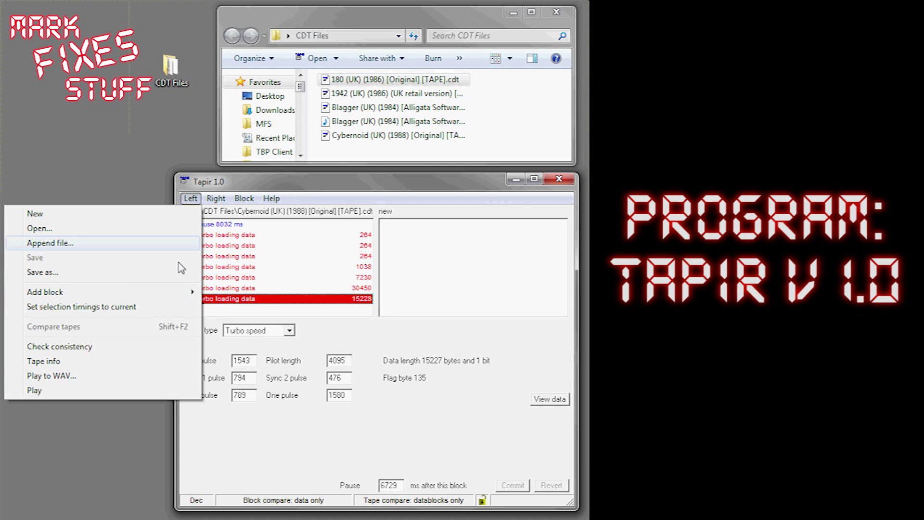
click(154, 390)
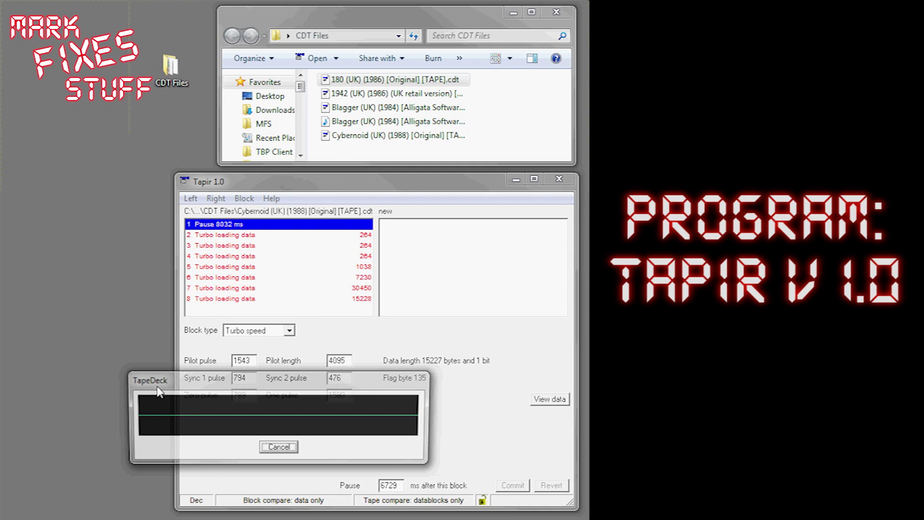